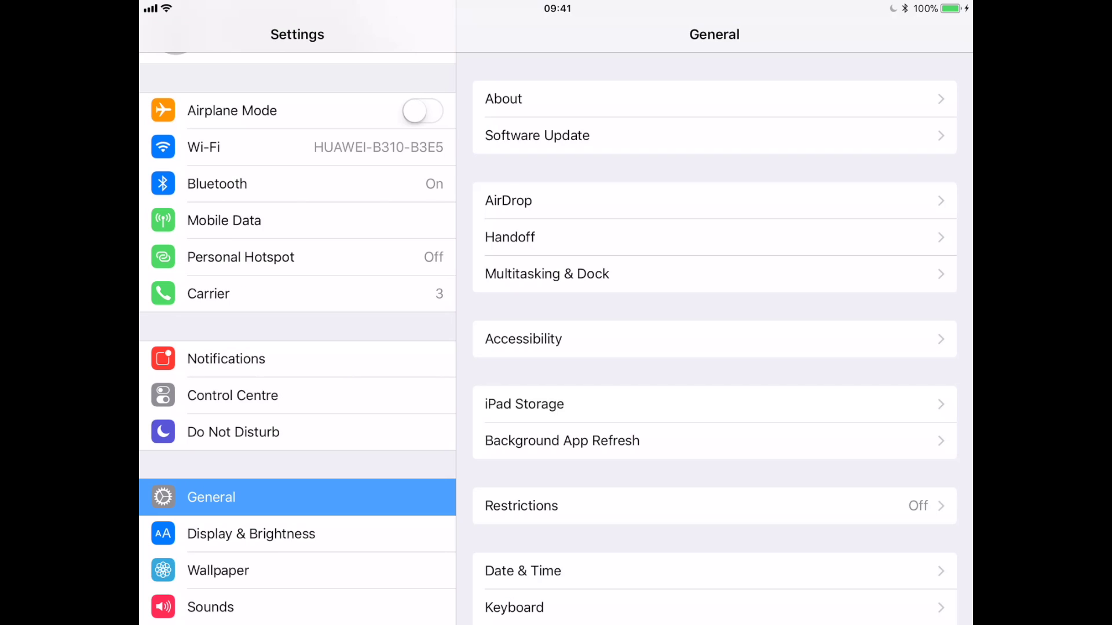
scroll(714, 348, "down", 5)
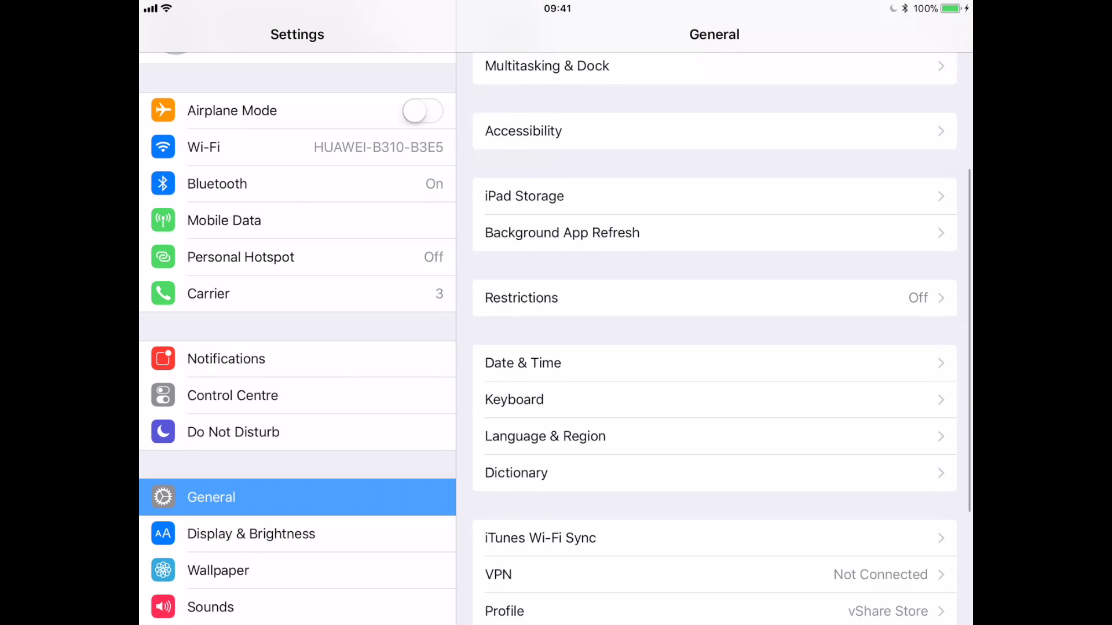
scroll(714, 348, "down", 5)
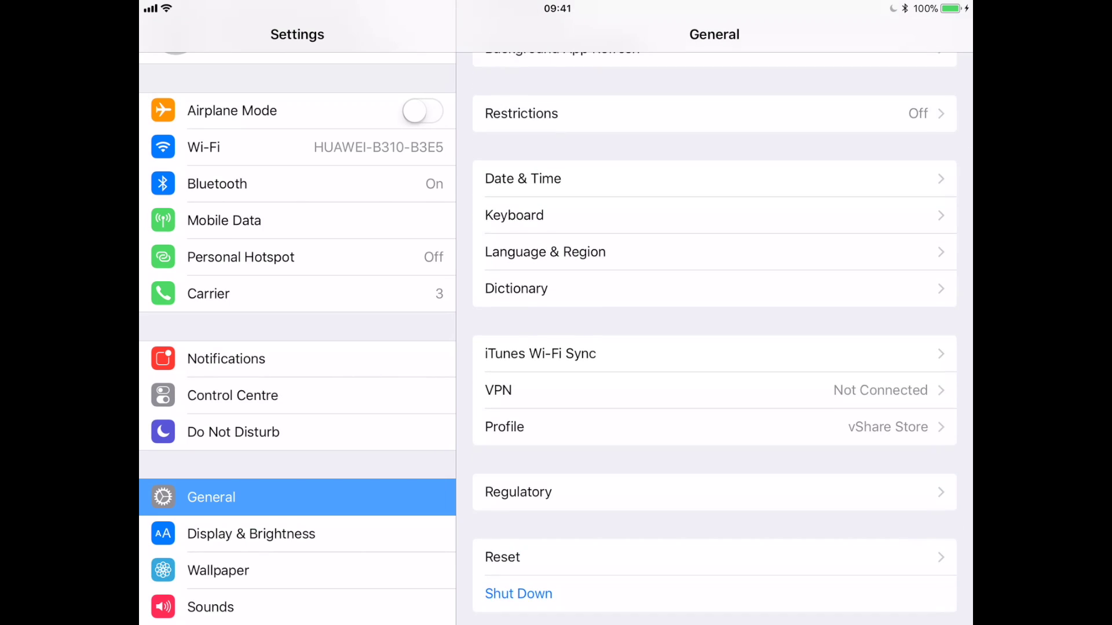
Add a new VPN configuration of type L2TP and begin its description
left_click(714, 389)
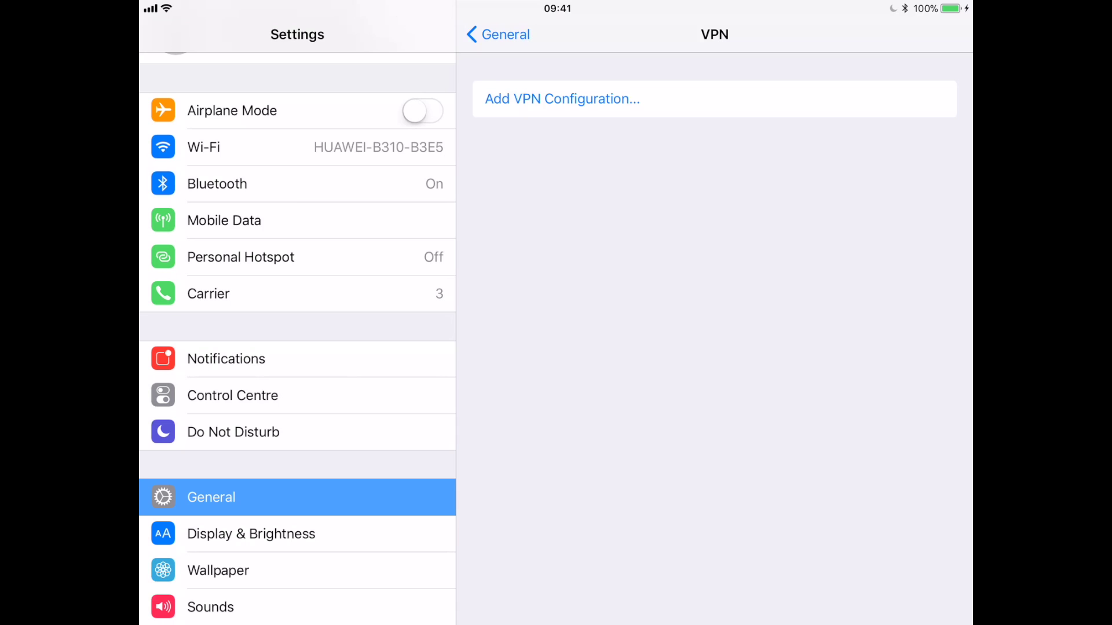
left_click(561, 98)
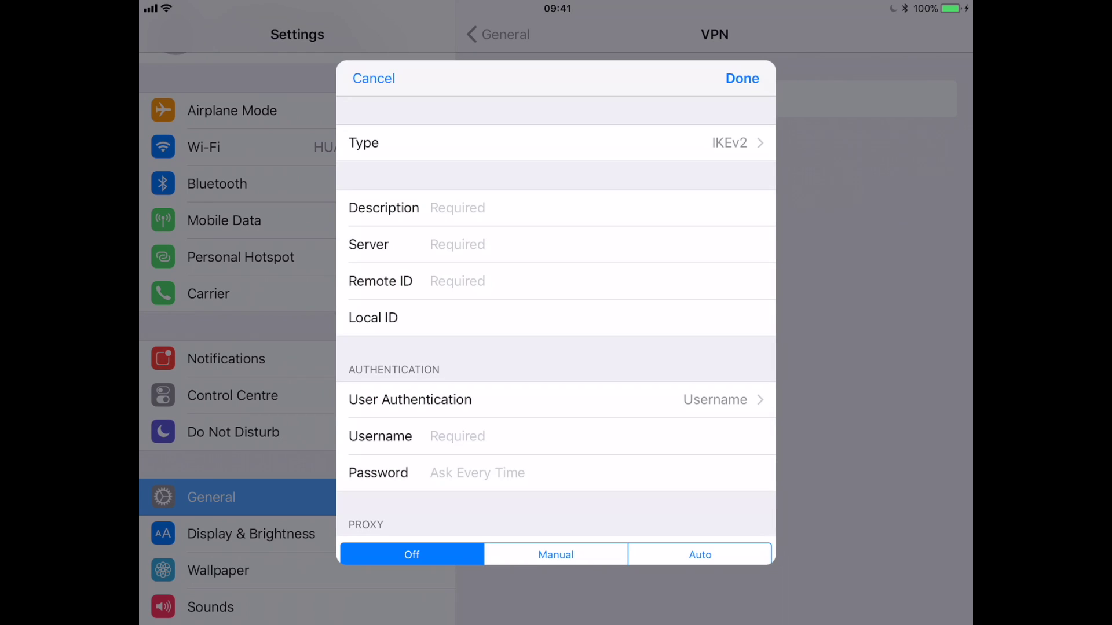
left_click(556, 143)
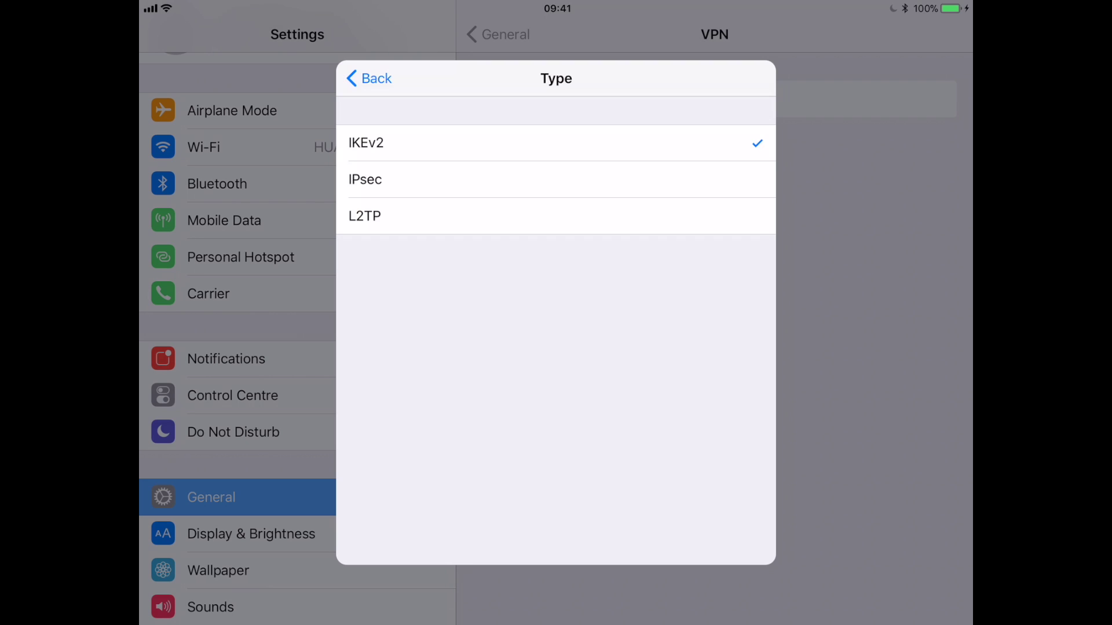
left_click(556, 216)
left_click(369, 78)
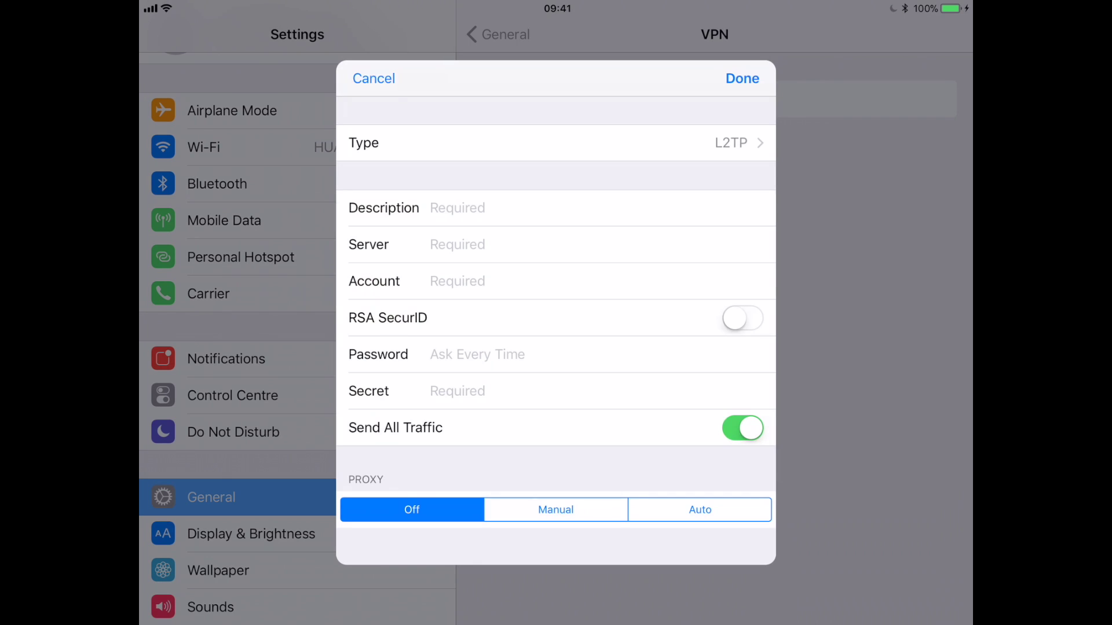
left_click(591, 207)
type("L")
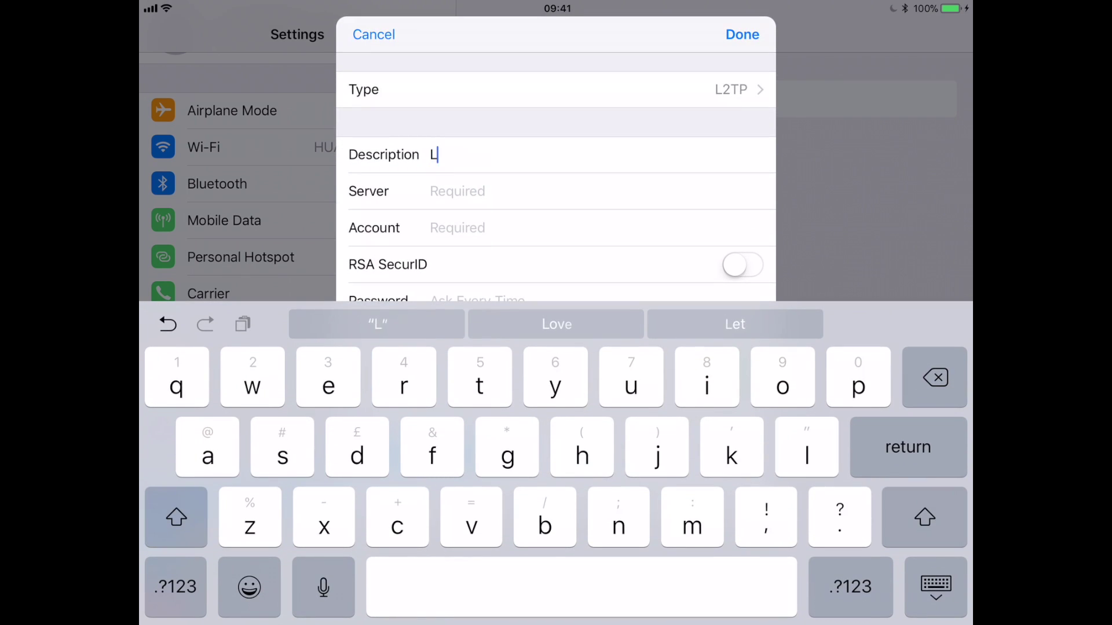
type("amni")
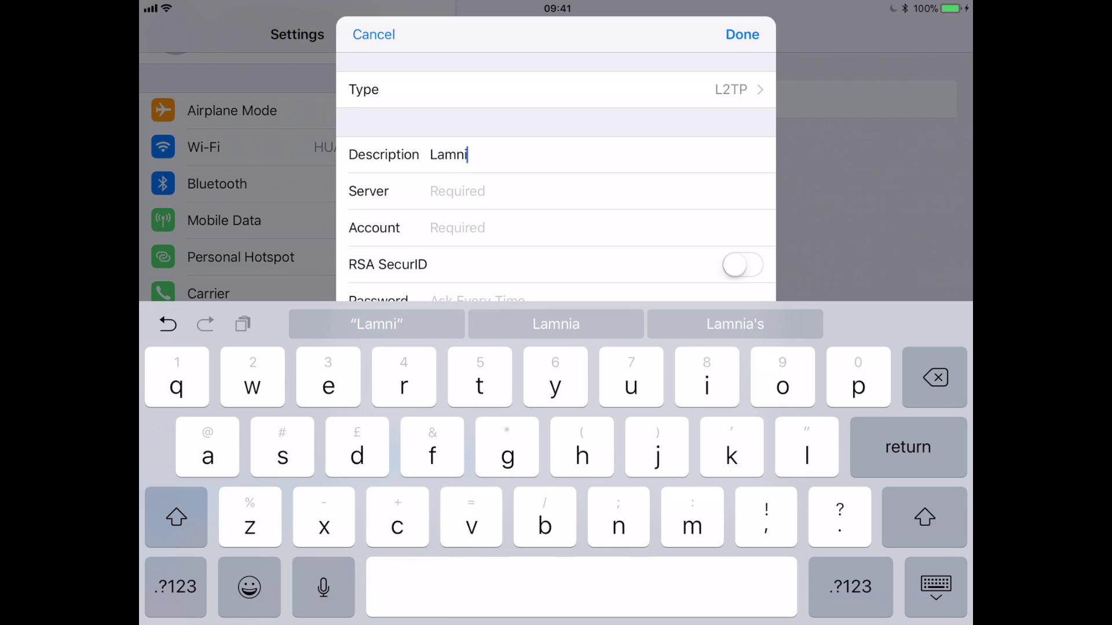
type("a")
Enter description 'Lamnia Vpn' and server uk2s.lamniavpn.co.uk
left_click(176, 518)
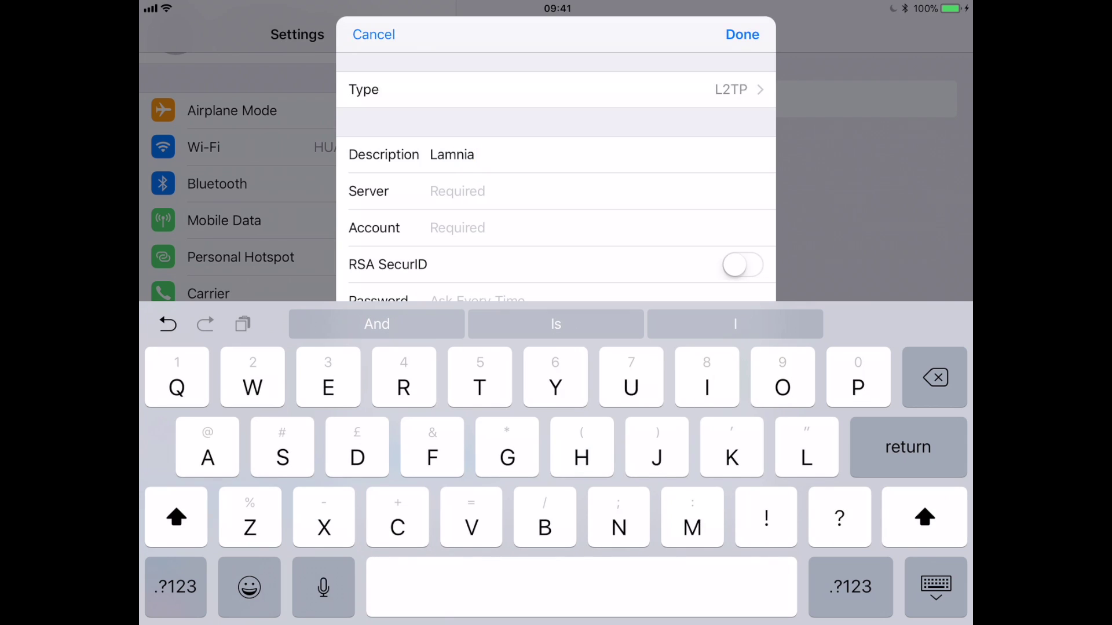
type("Vpn")
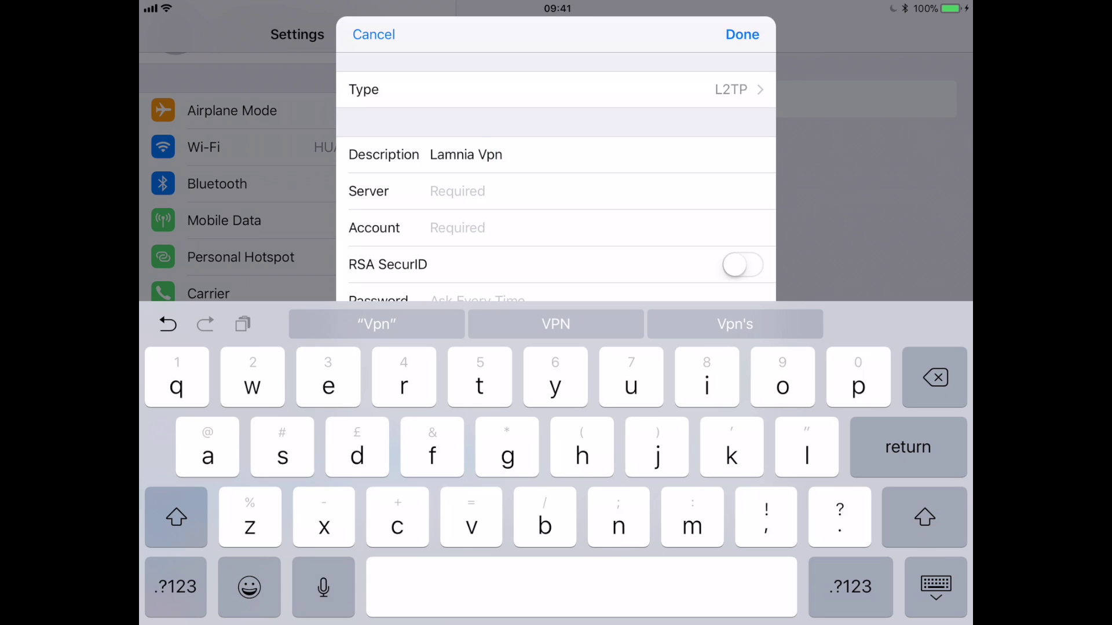
left_click(590, 191)
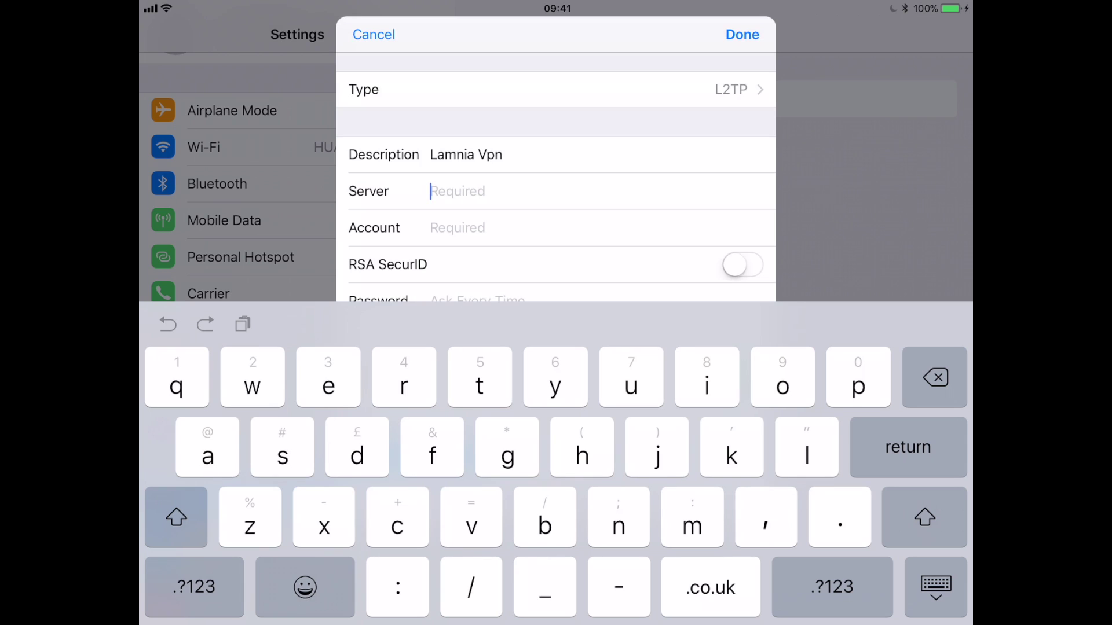
type("u")
type("k")
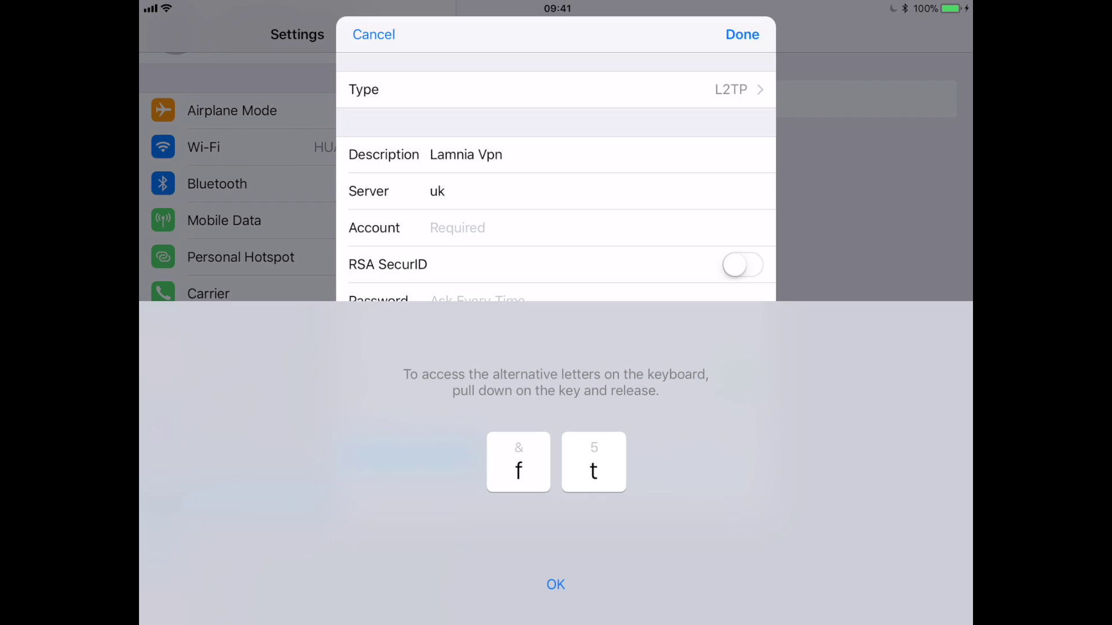
left_click(555, 585)
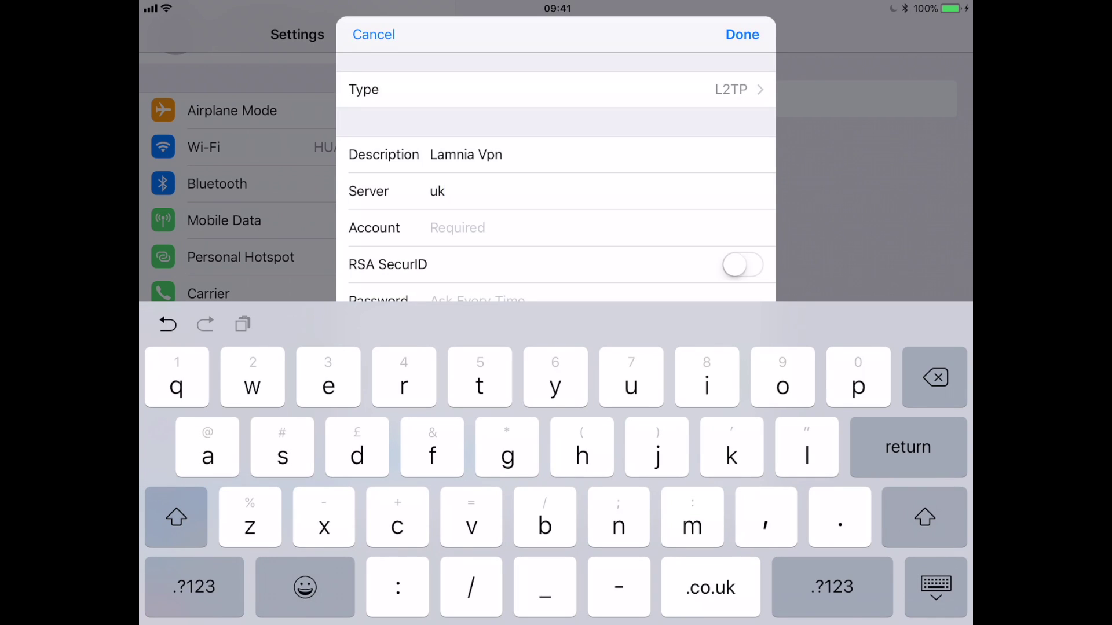
left_click(195, 586)
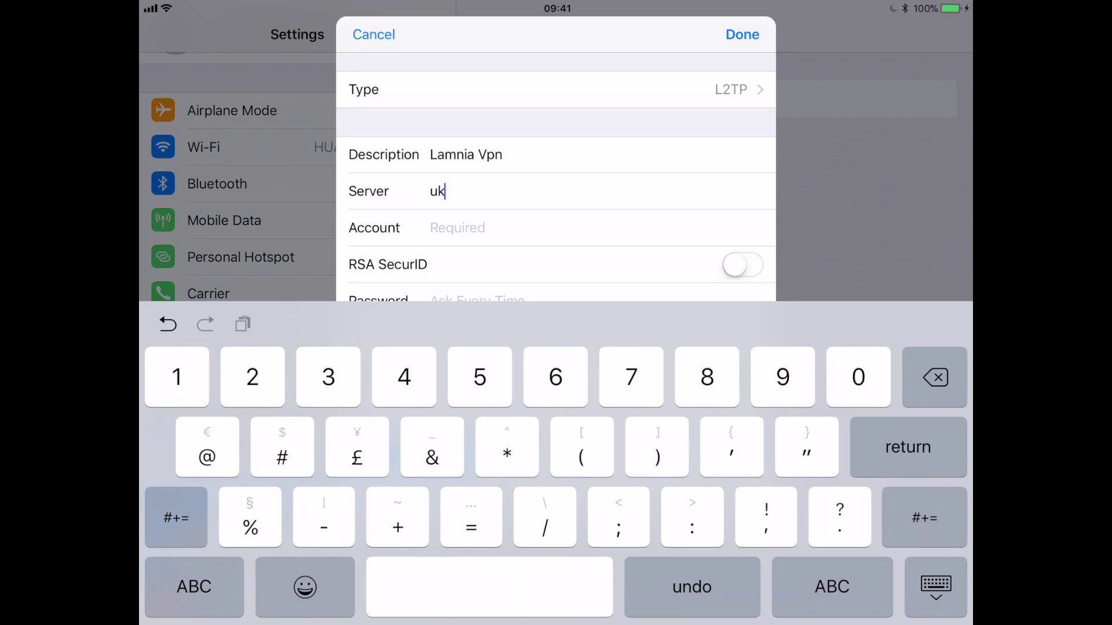
type("2")
left_click(194, 586)
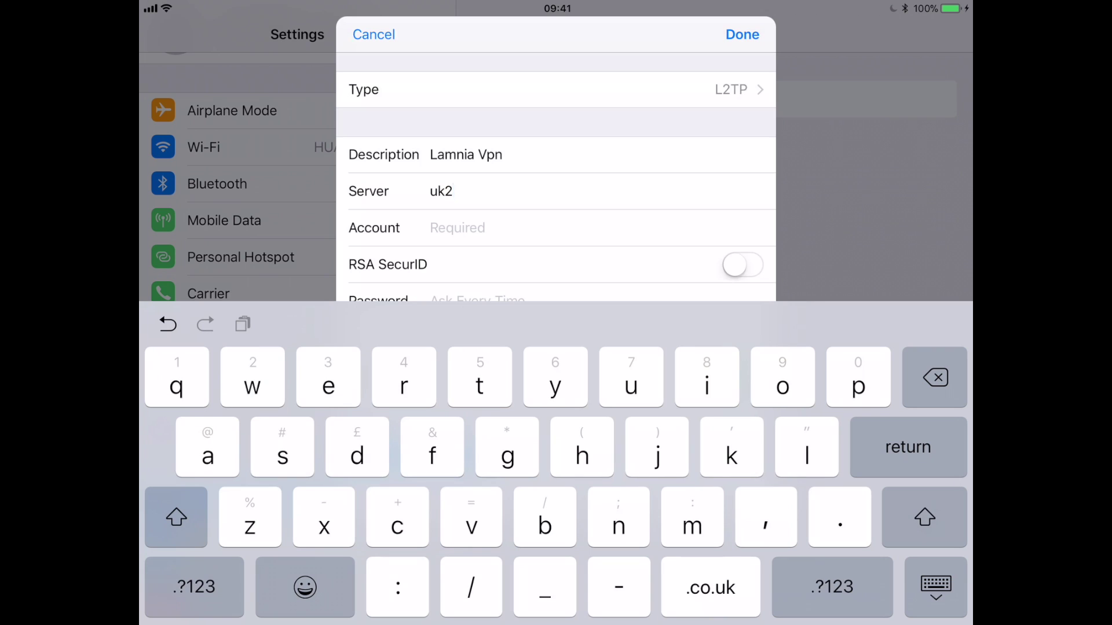
type("s")
type(".l")
type("amnia")
type("vpn")
type(".co.uk")
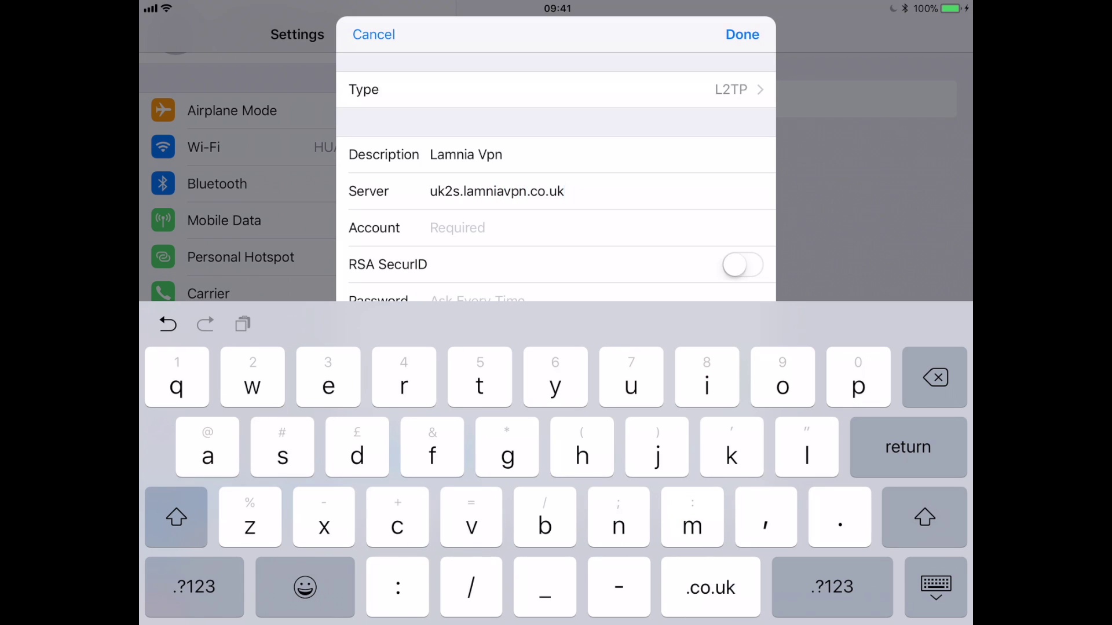
left_click(564, 228)
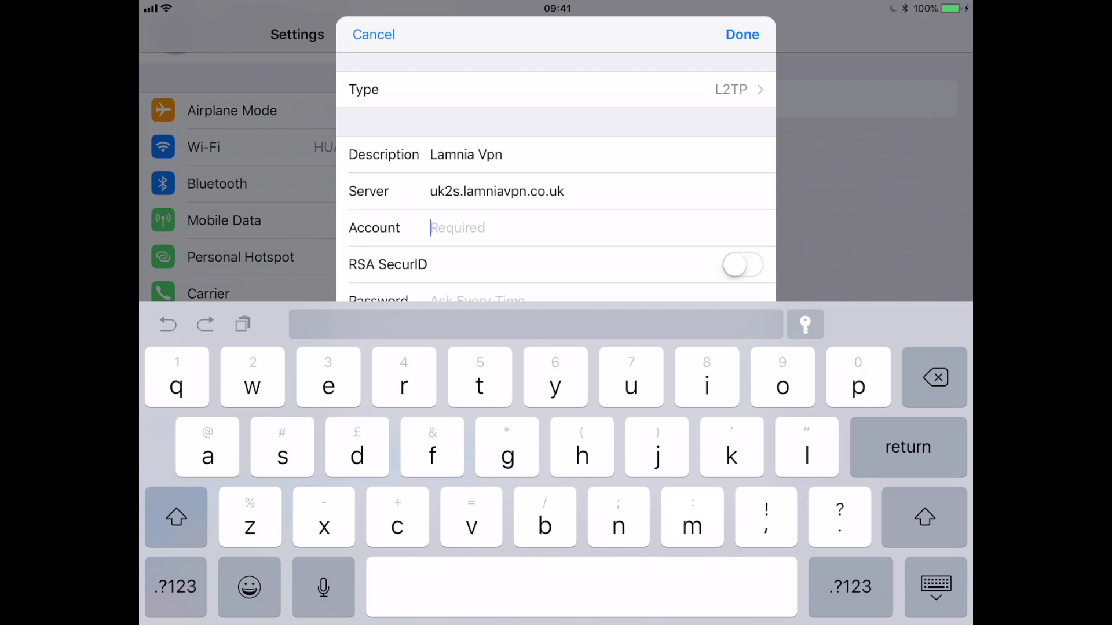
left_click(177, 586)
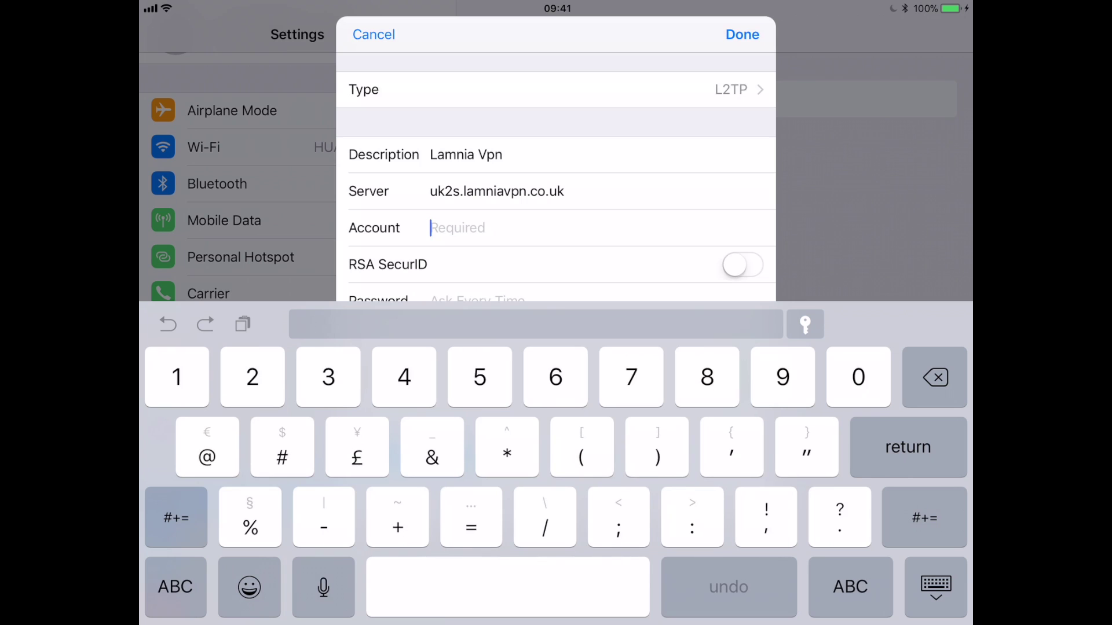
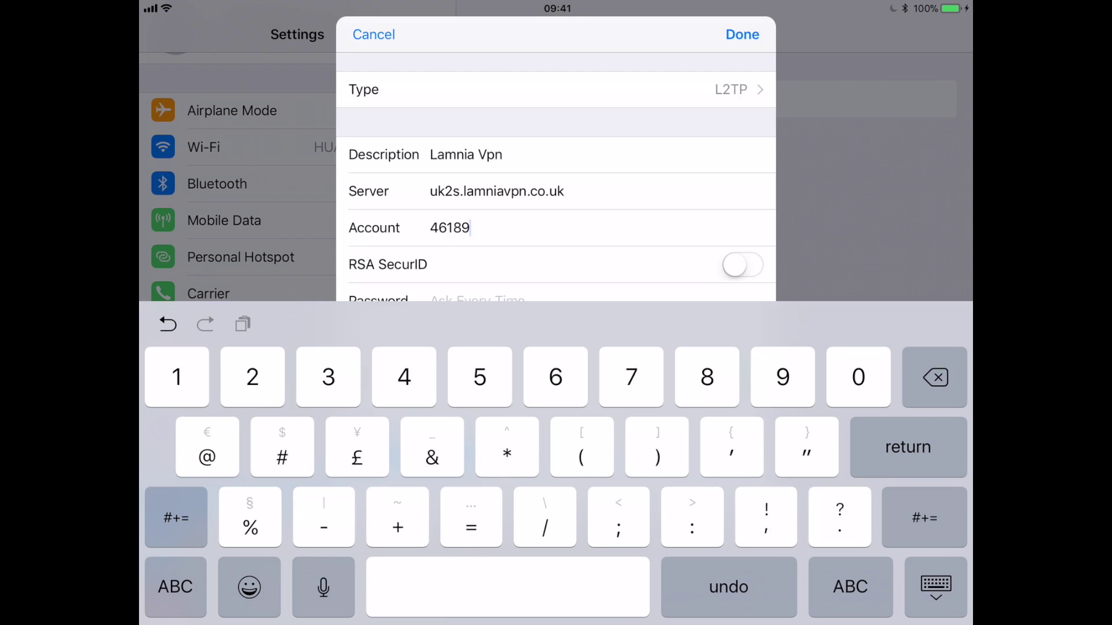
left_click(175, 518)
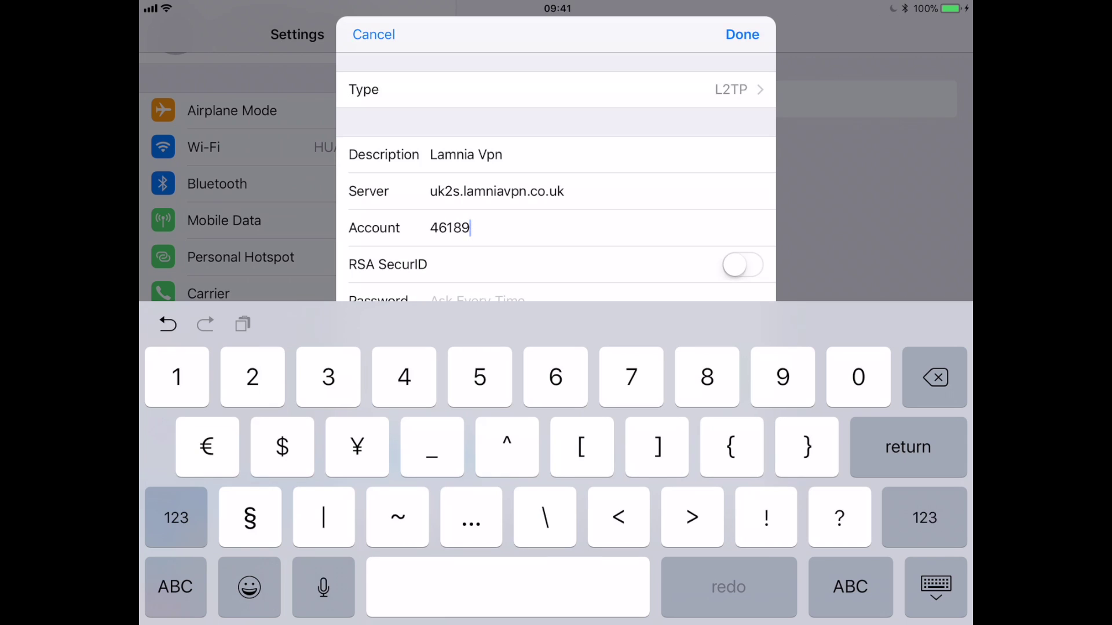
left_click(432, 447)
left_click(176, 587)
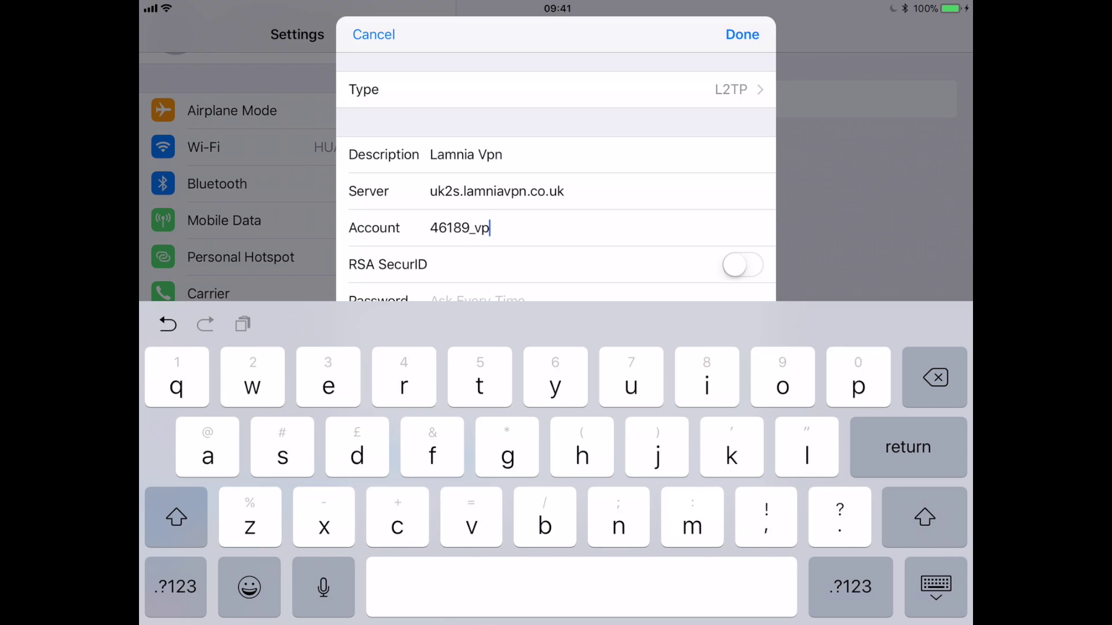
left_click(176, 586)
type("@")
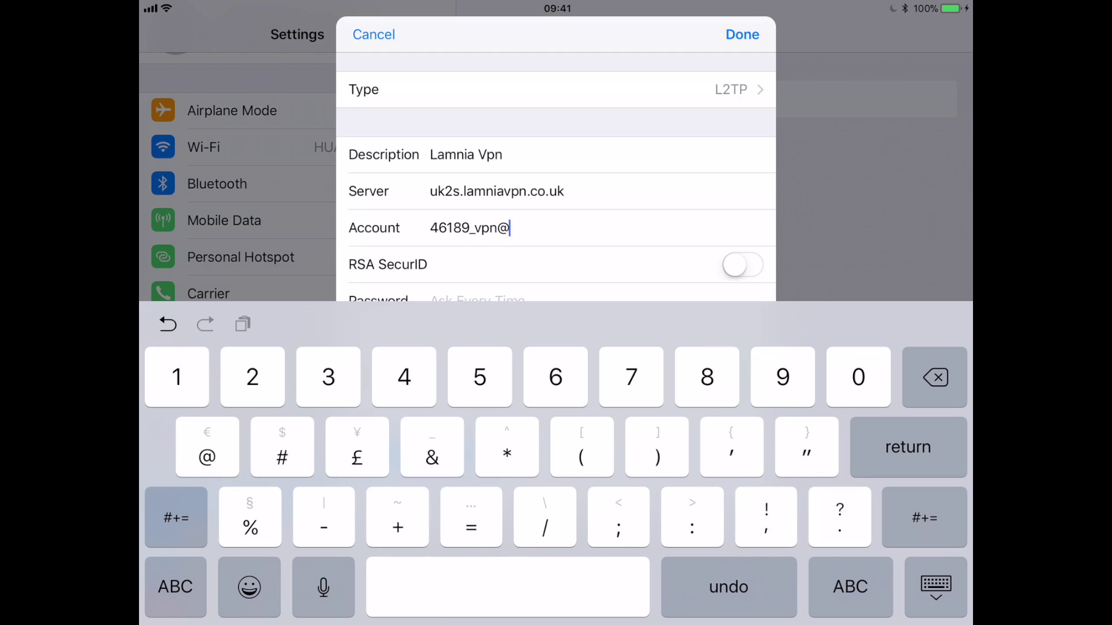
left_click(176, 586)
type("l")
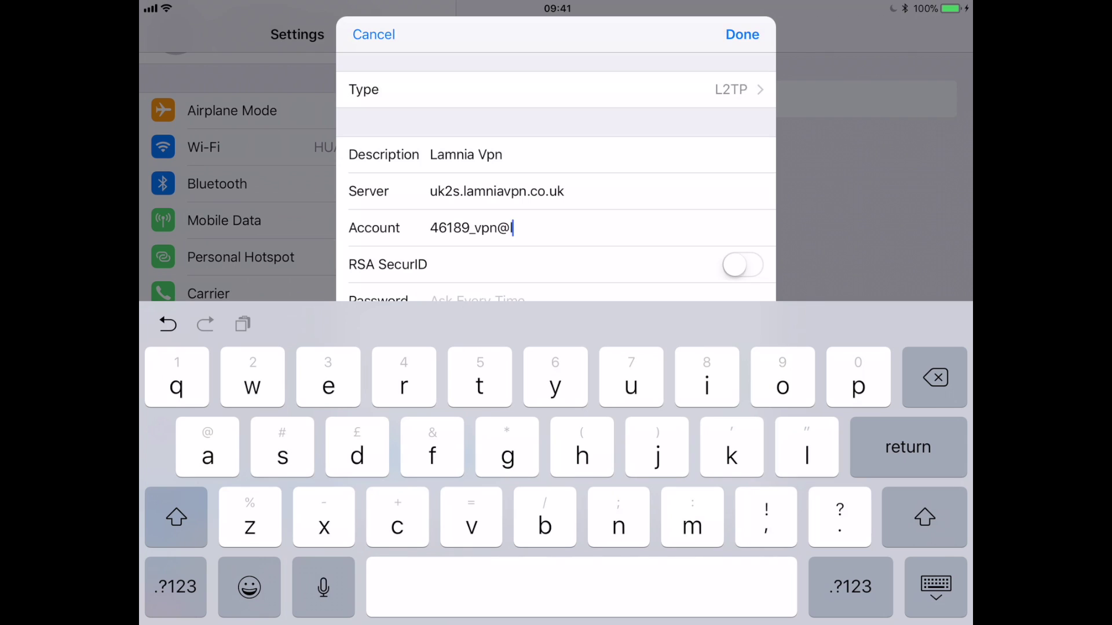
type("amn")
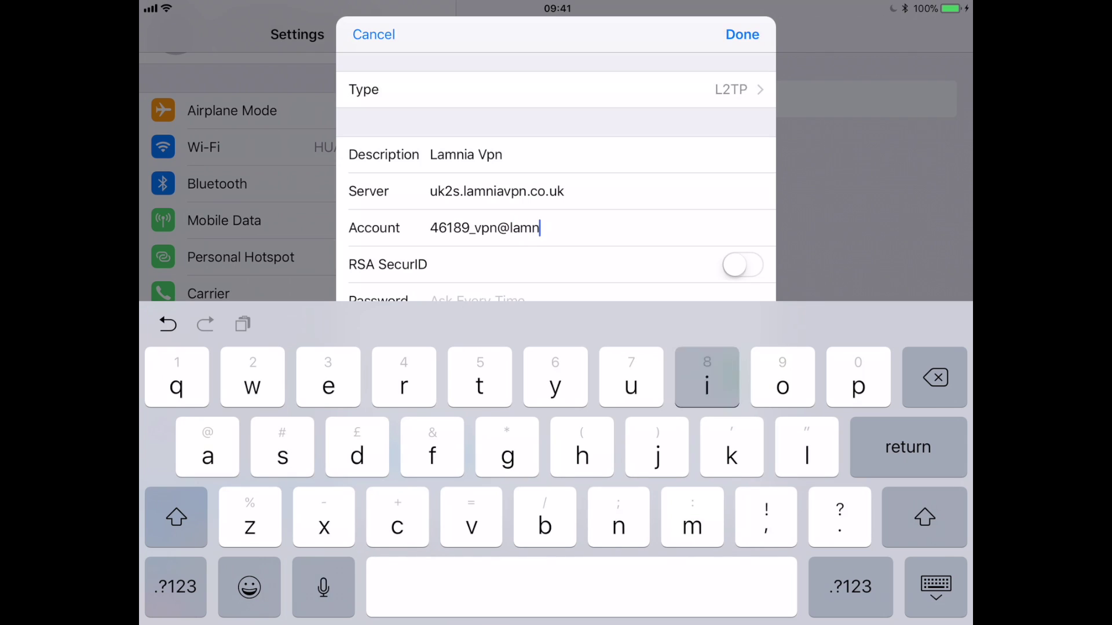
type("ia.")
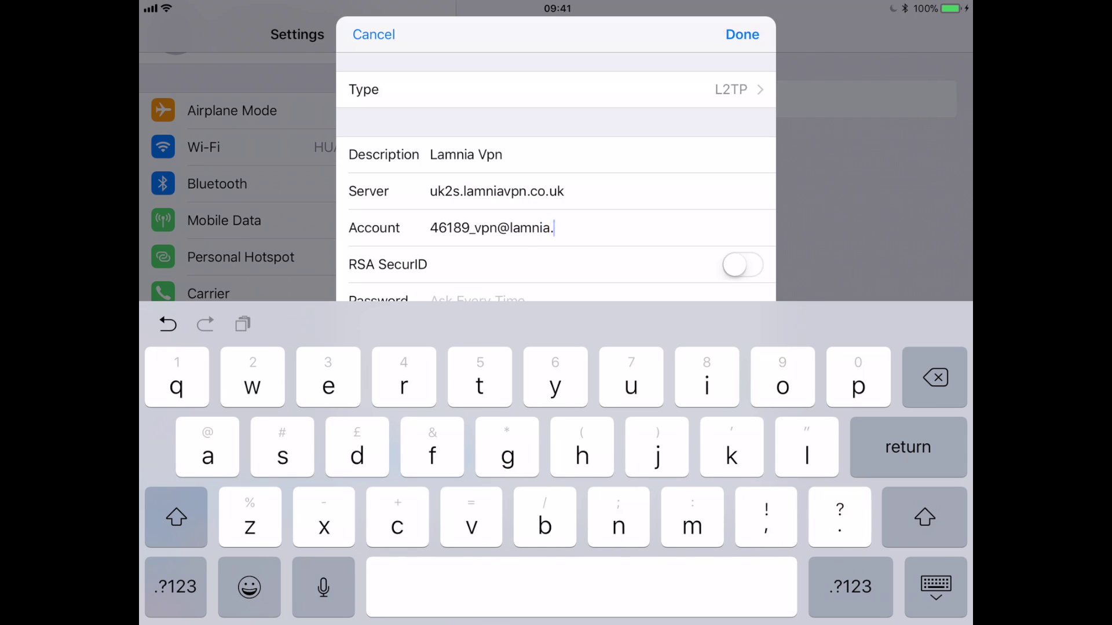
type("co.uk")
scroll(555, 173, "down", 2)
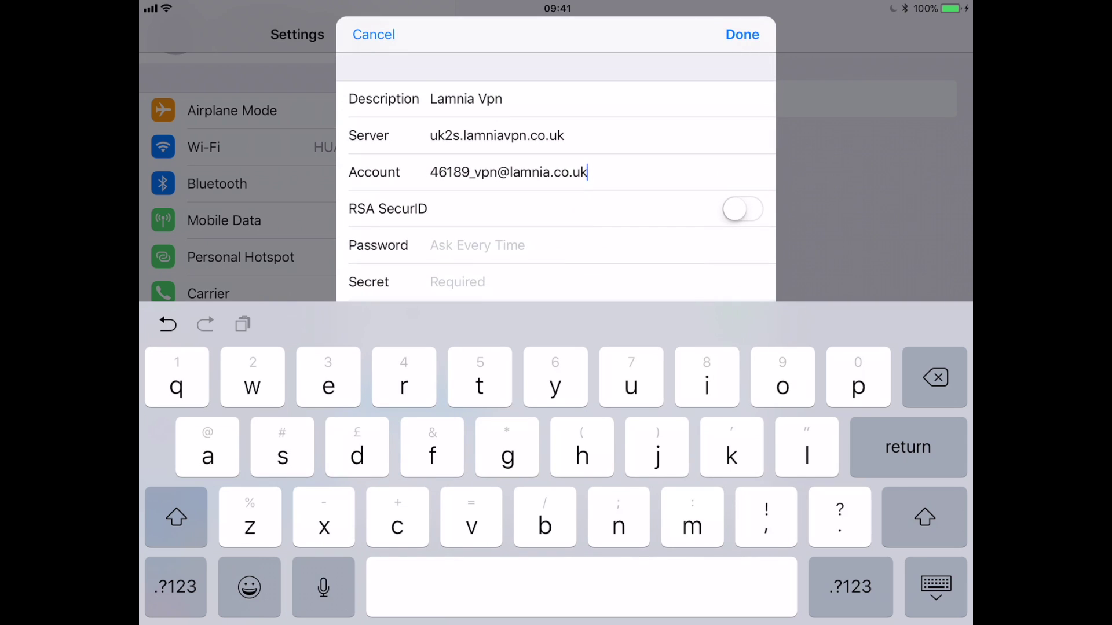
scroll(556, 174, "down", 2)
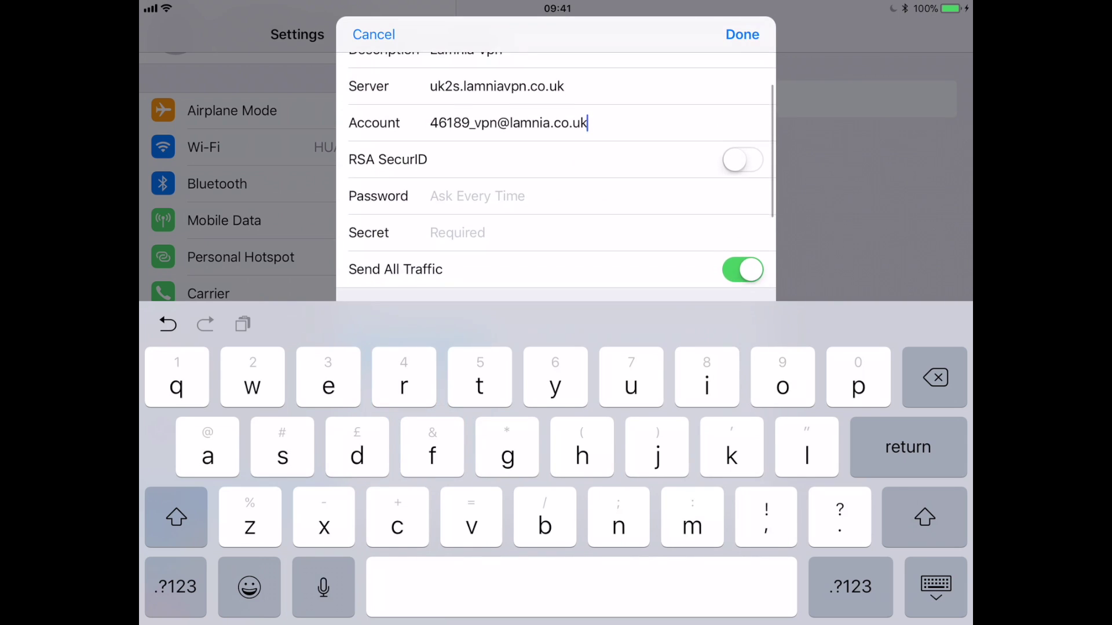
Enter the password and shared secret, then save the Lamnia Vpn configuration with Done
left_click(591, 195)
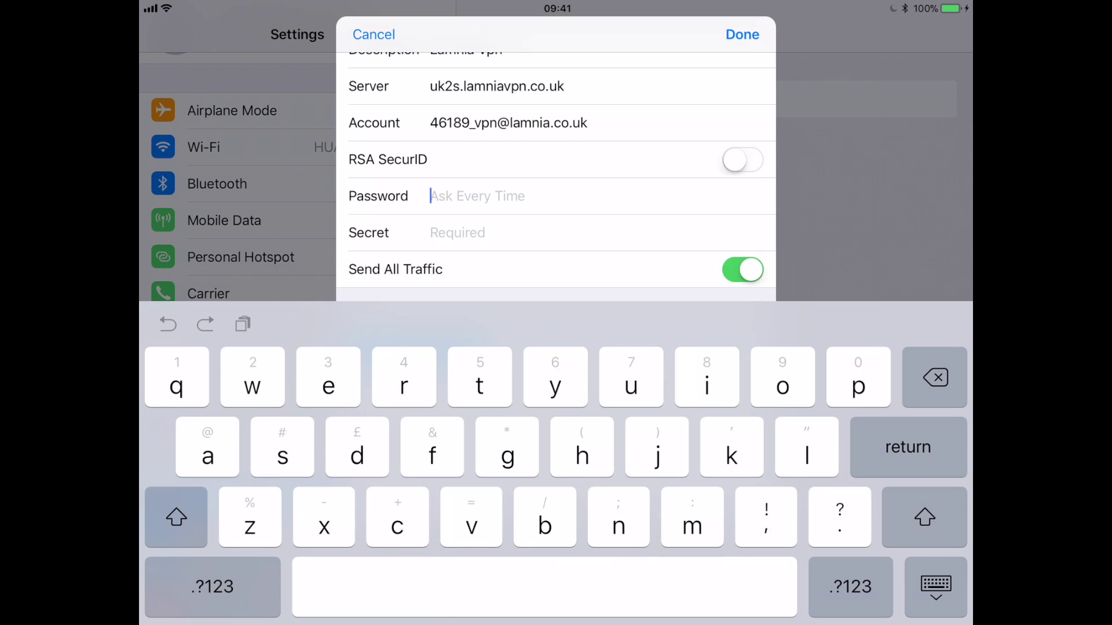
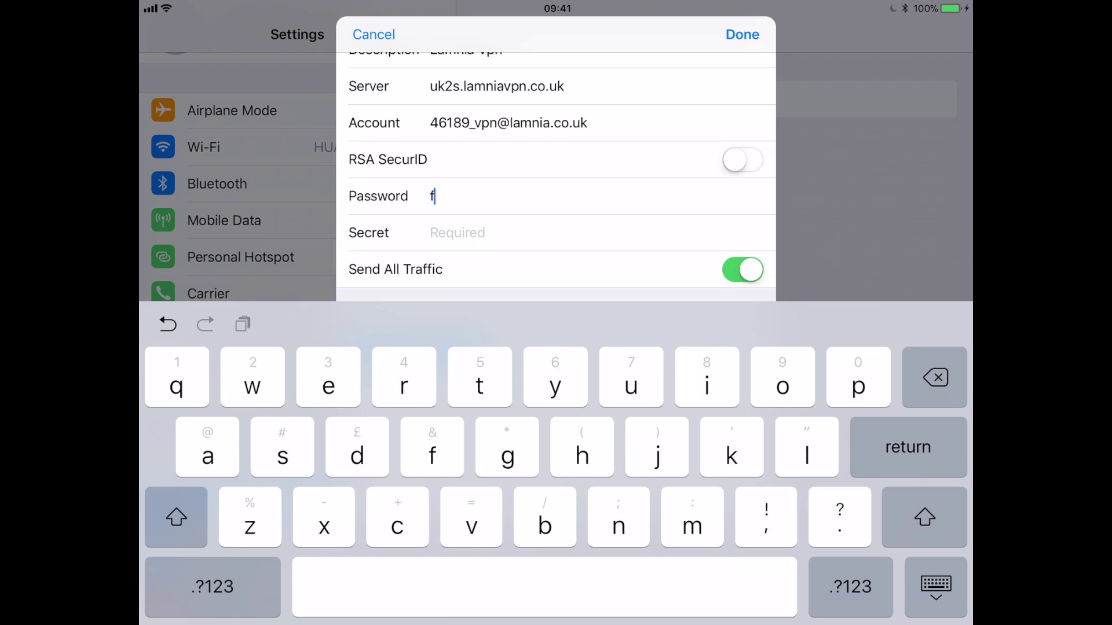
key("Return")
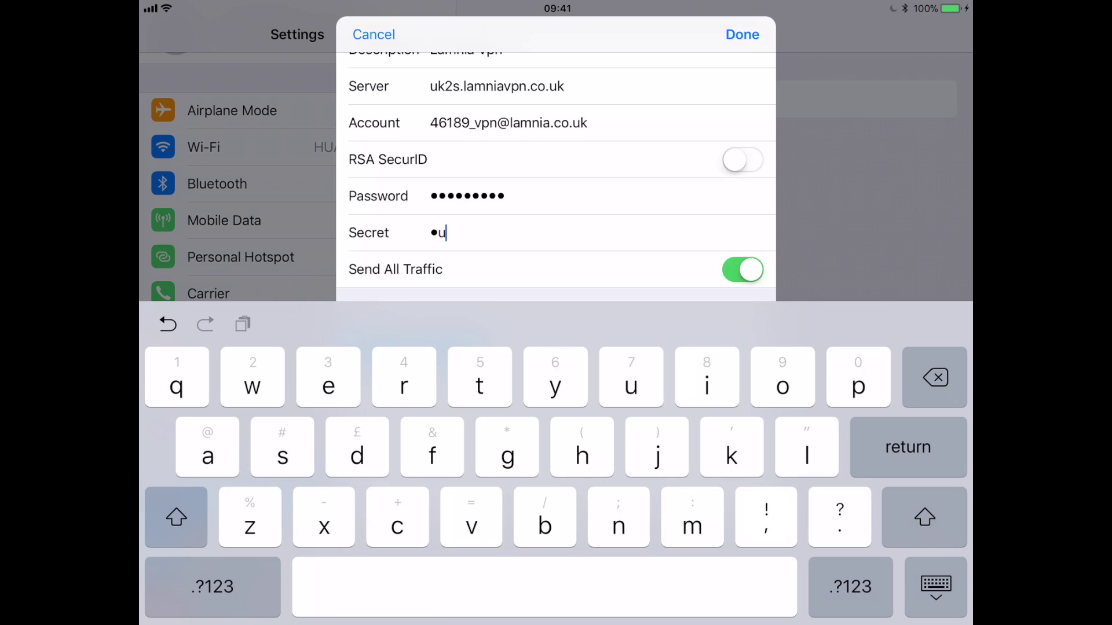
left_click(213, 586)
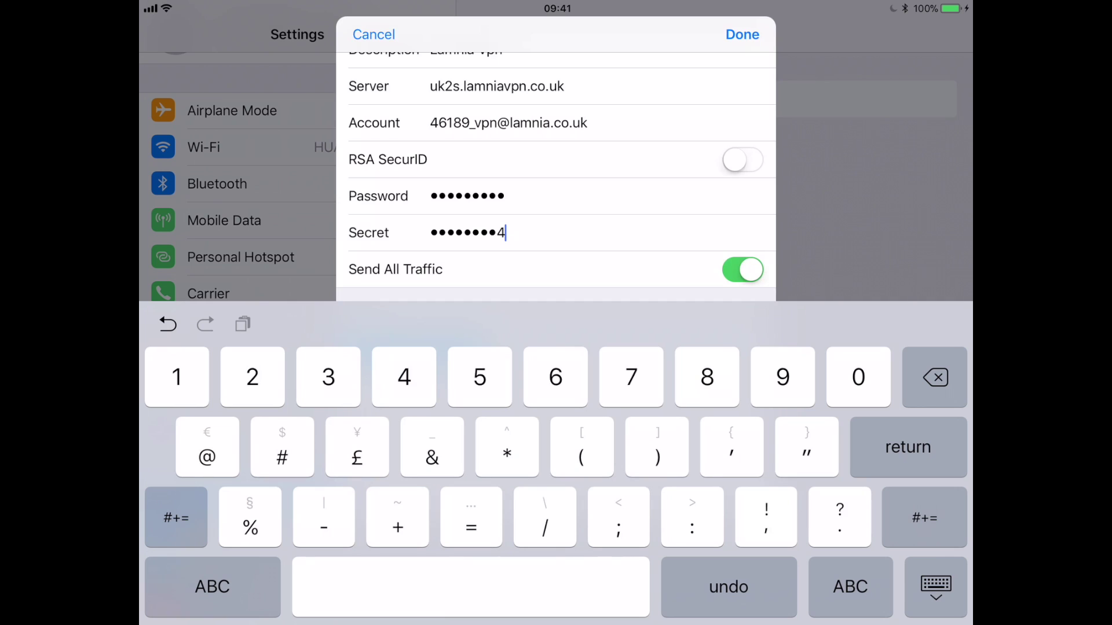
left_click(212, 586)
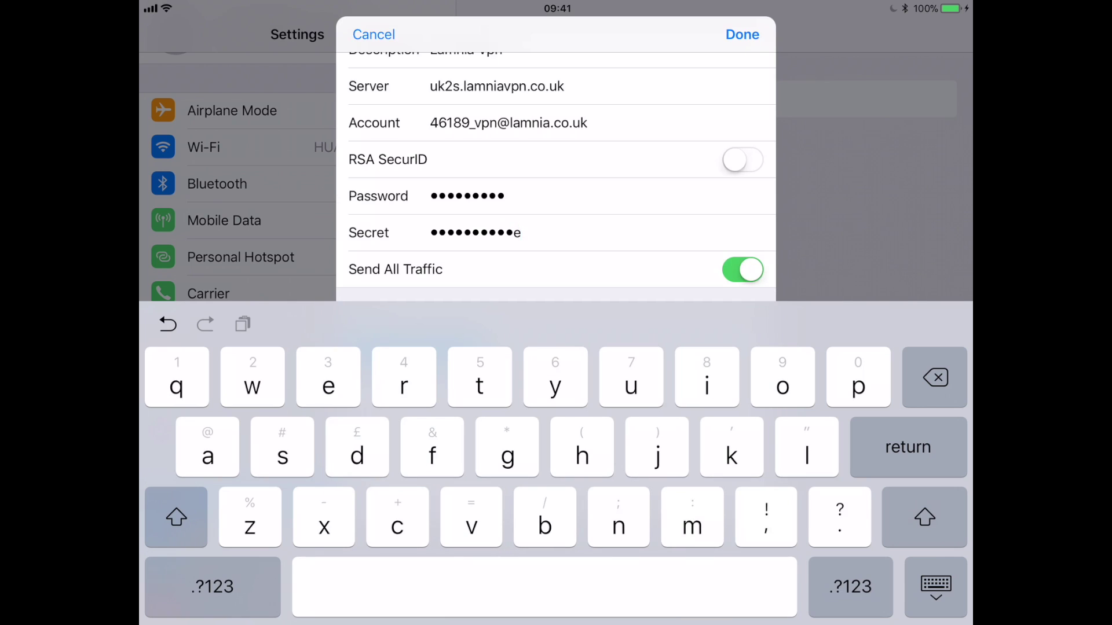
scroll(556, 174, "down", 2)
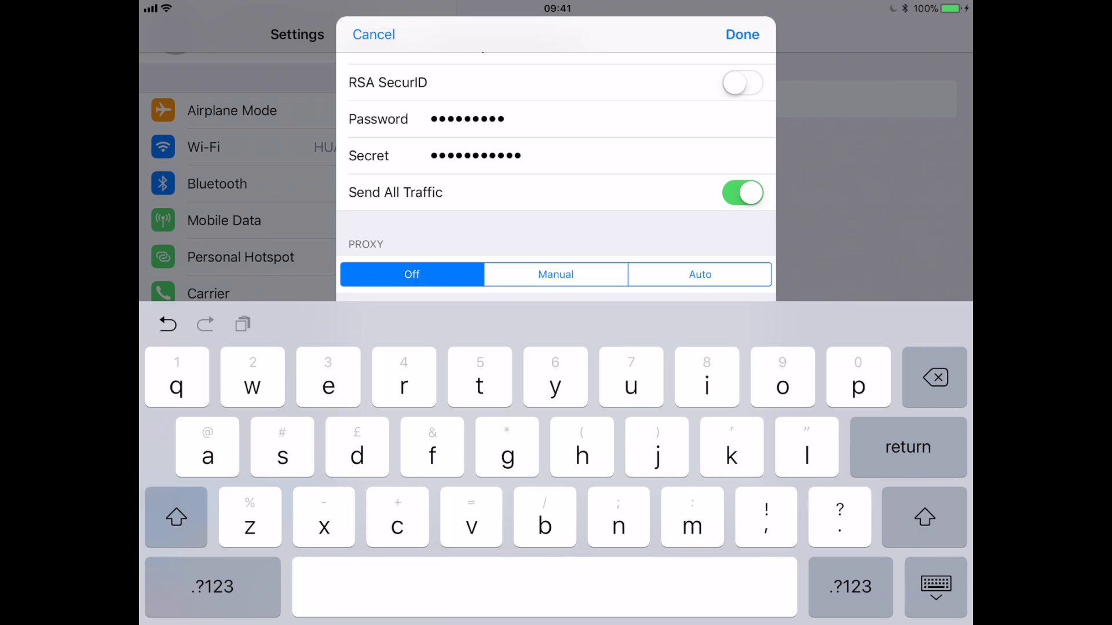
scroll(556, 174, "down", 2)
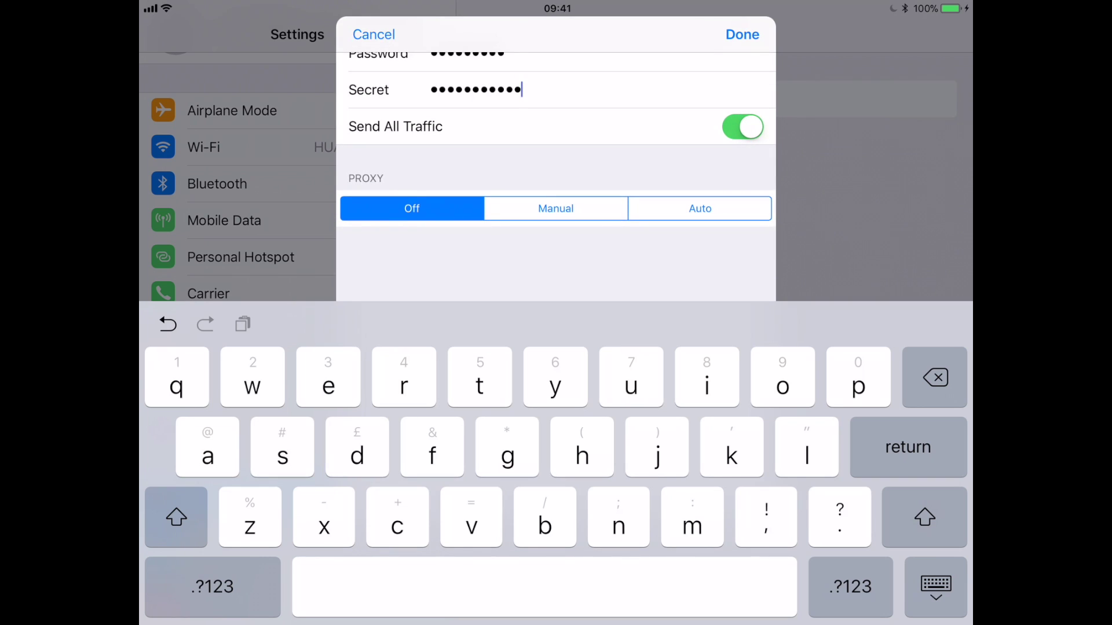
left_click(742, 34)
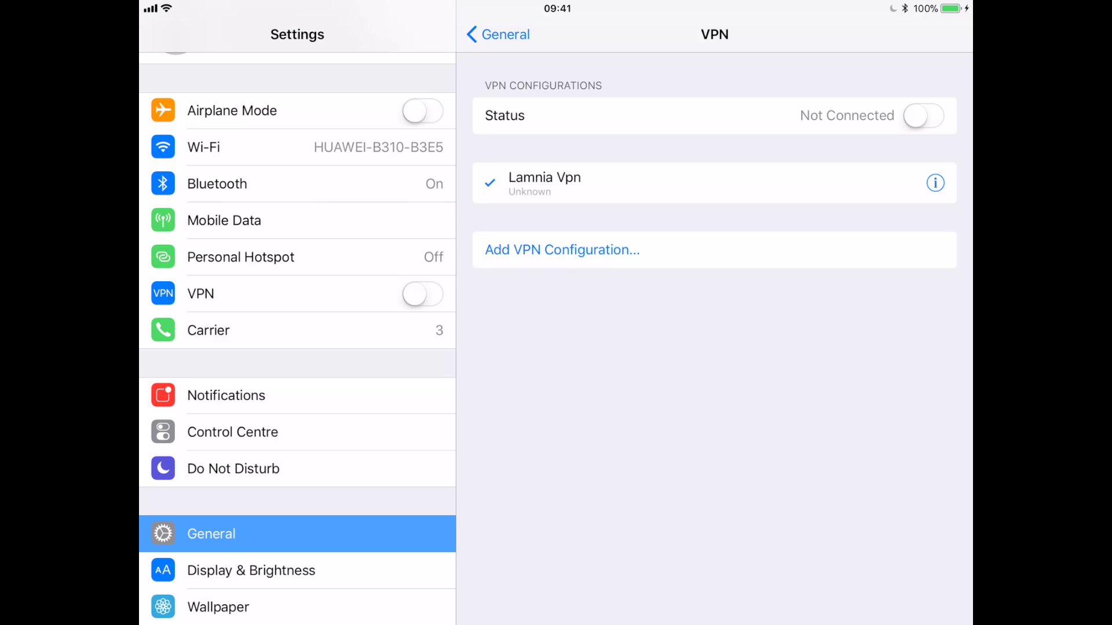
Switch Lamnia Vpn on until it shows Connected, then switch it off again
left_click(922, 116)
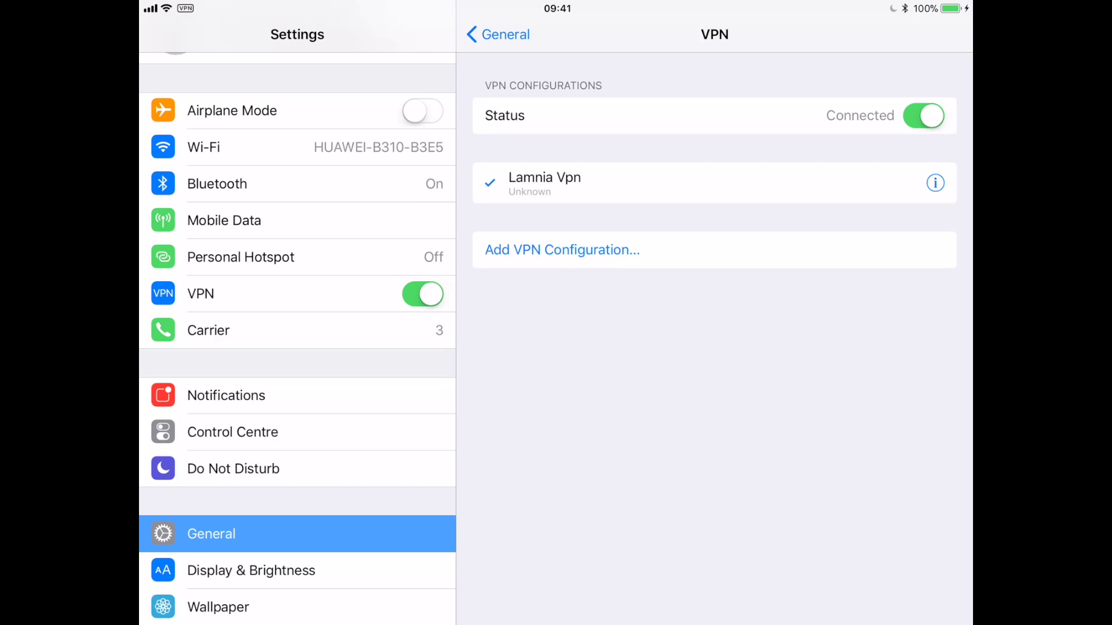
left_click(924, 116)
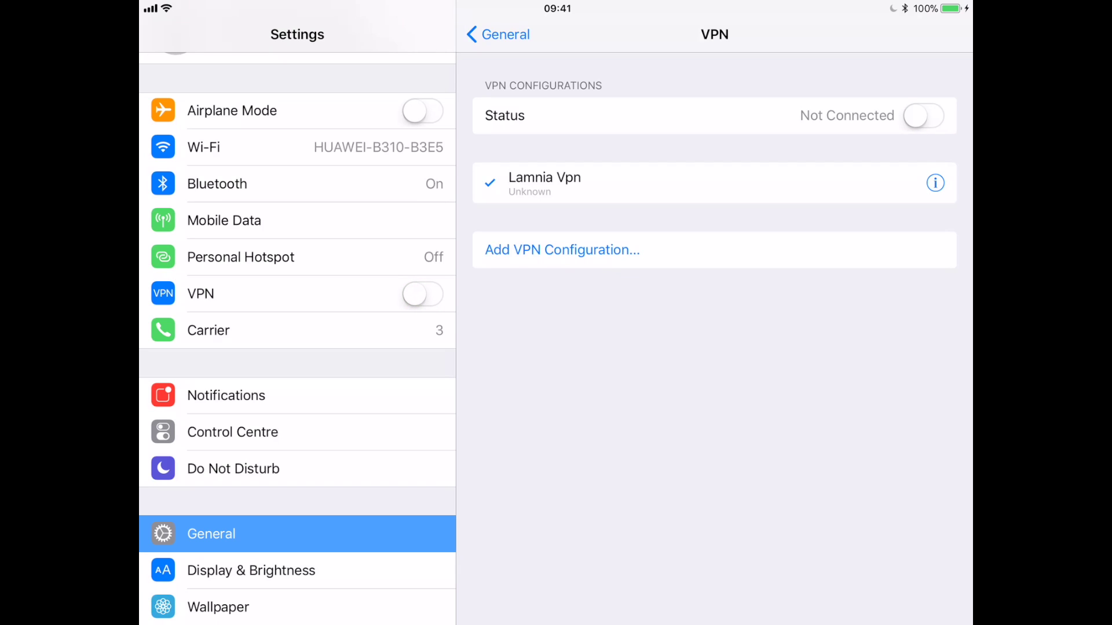
left_click(423, 295)
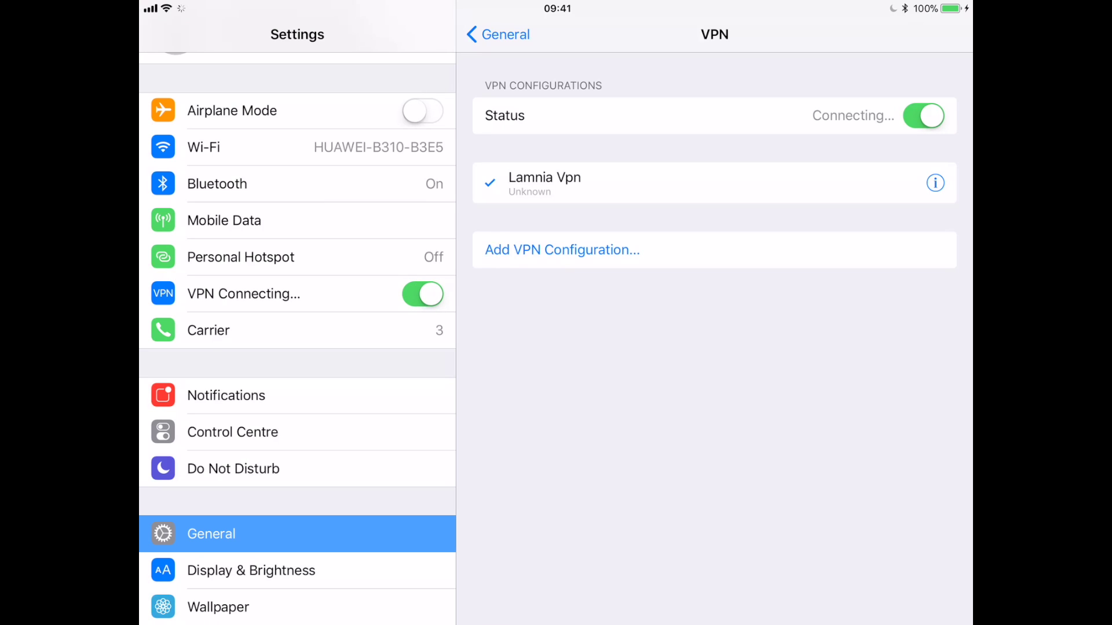